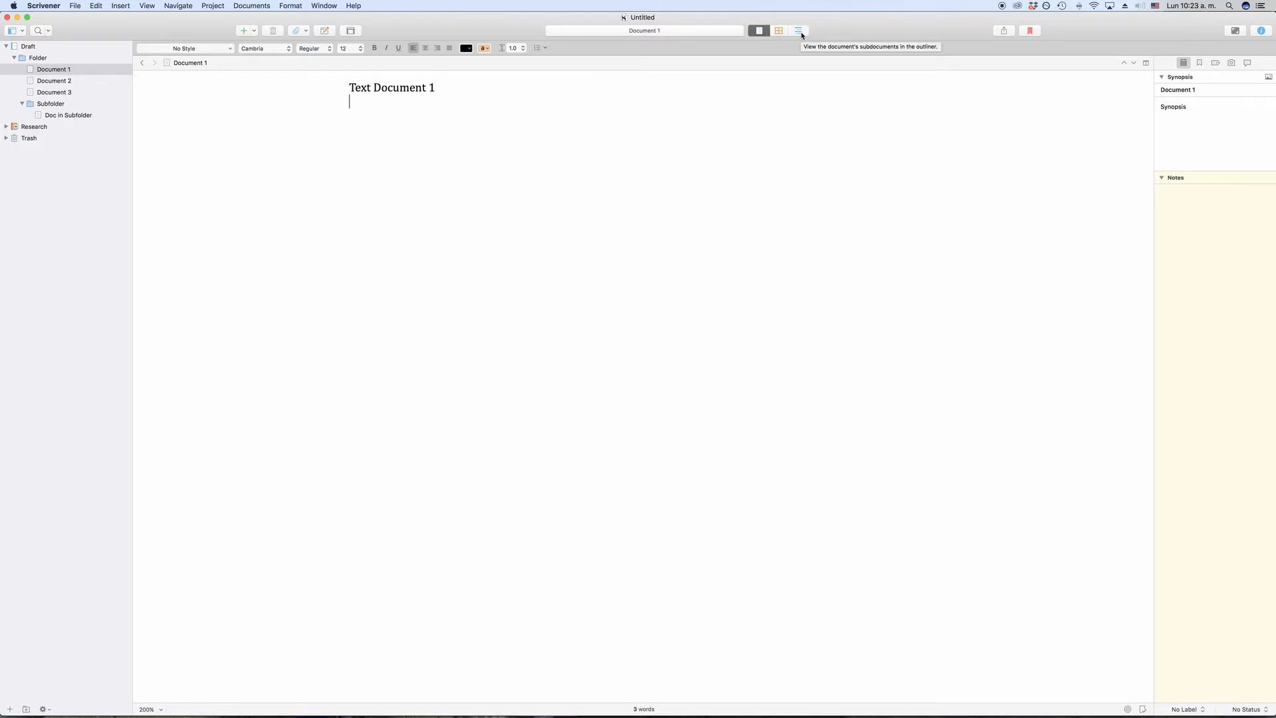
Step: Switch to the outliner view and show Document 1, Document 2 and Document 3 together in it
click(800, 32)
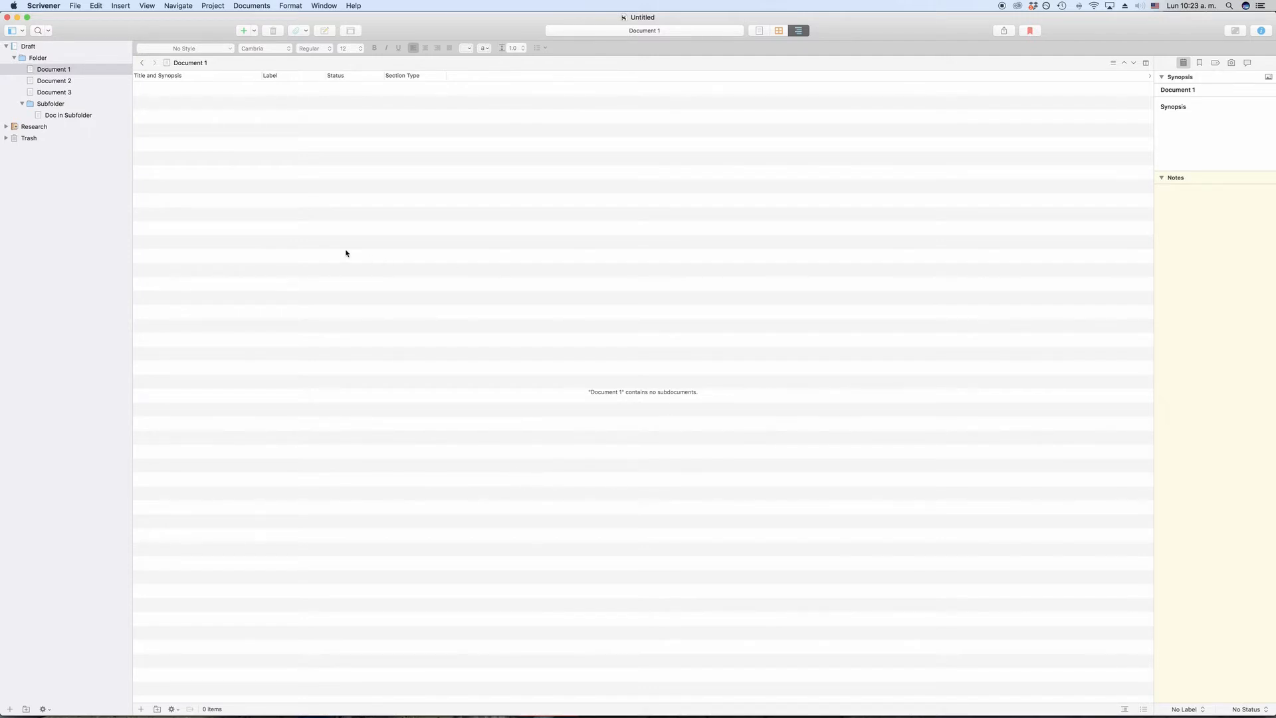
click(90, 71)
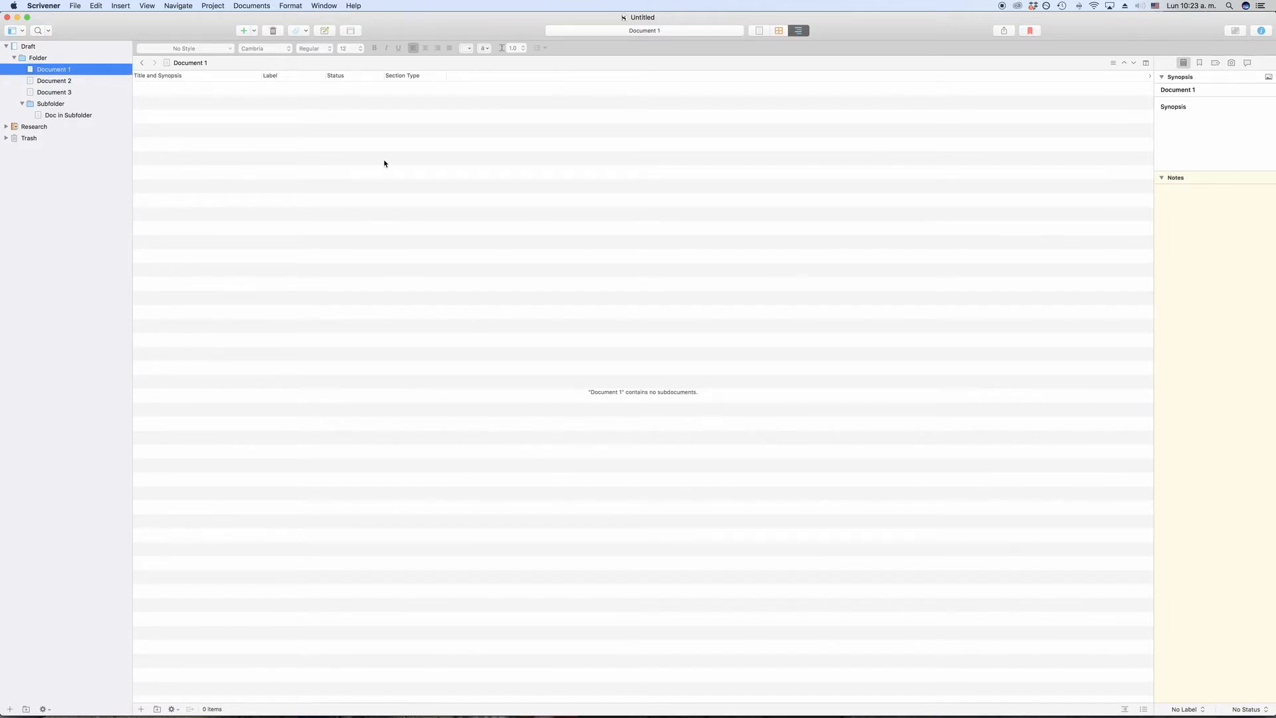
shift+click(78, 95)
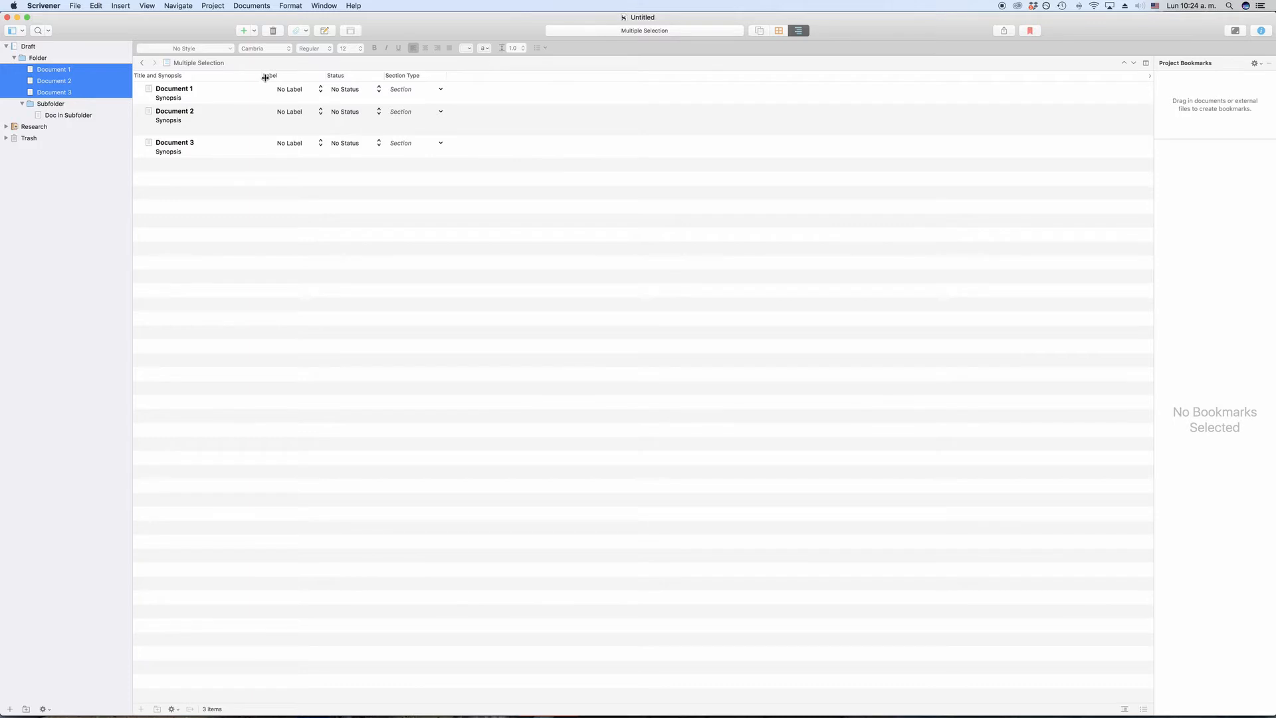
Step: Display the contents of Folder in the outliner and adjust the column widths
drag(261, 75, 273, 75)
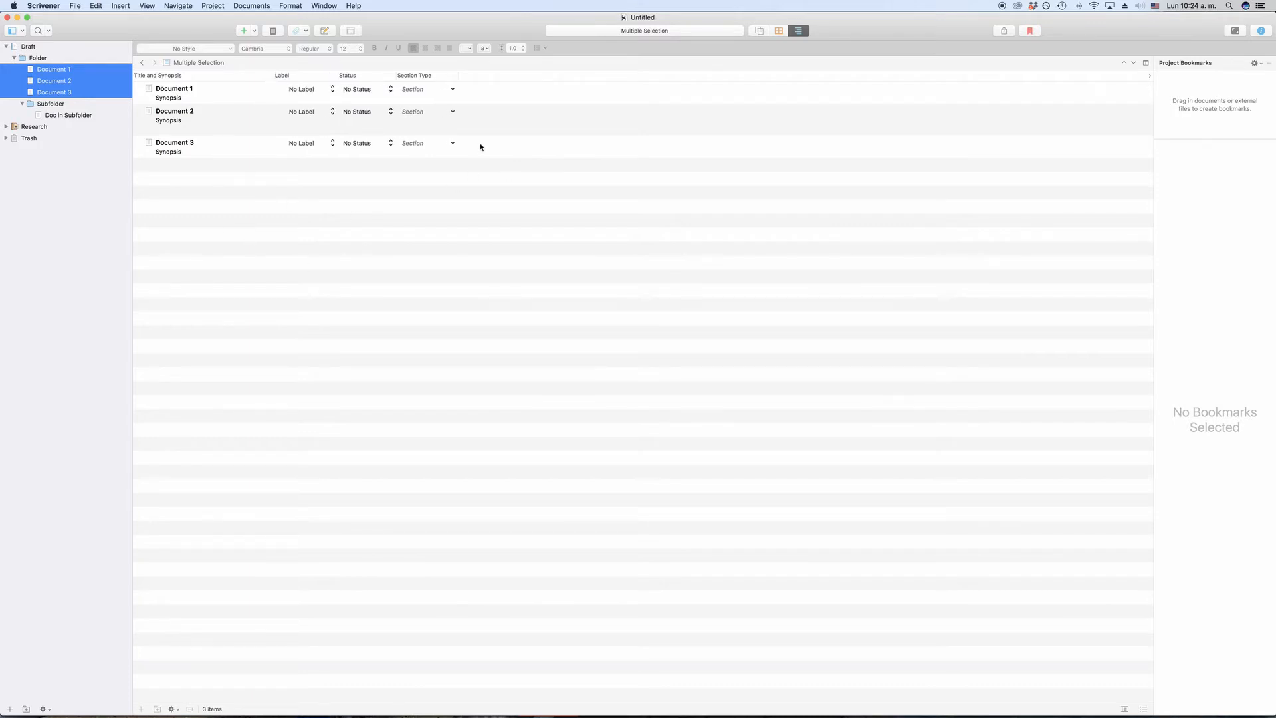
click(72, 60)
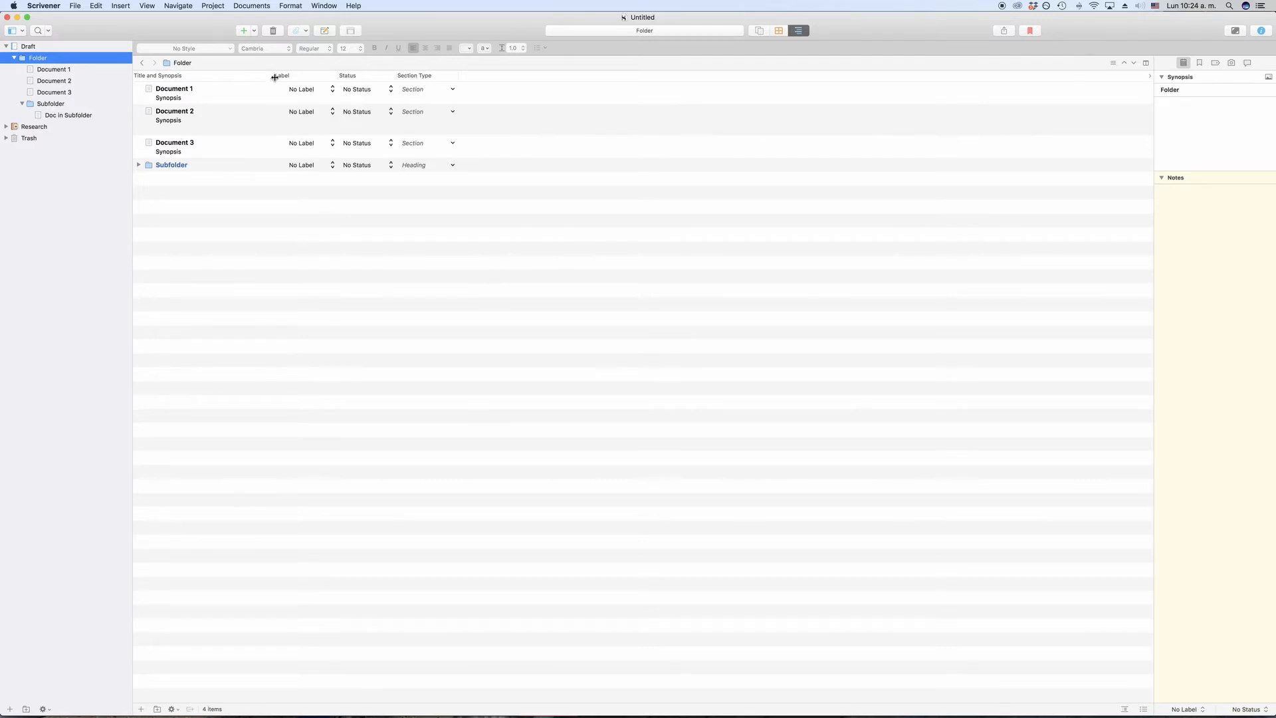
drag(275, 76, 482, 75)
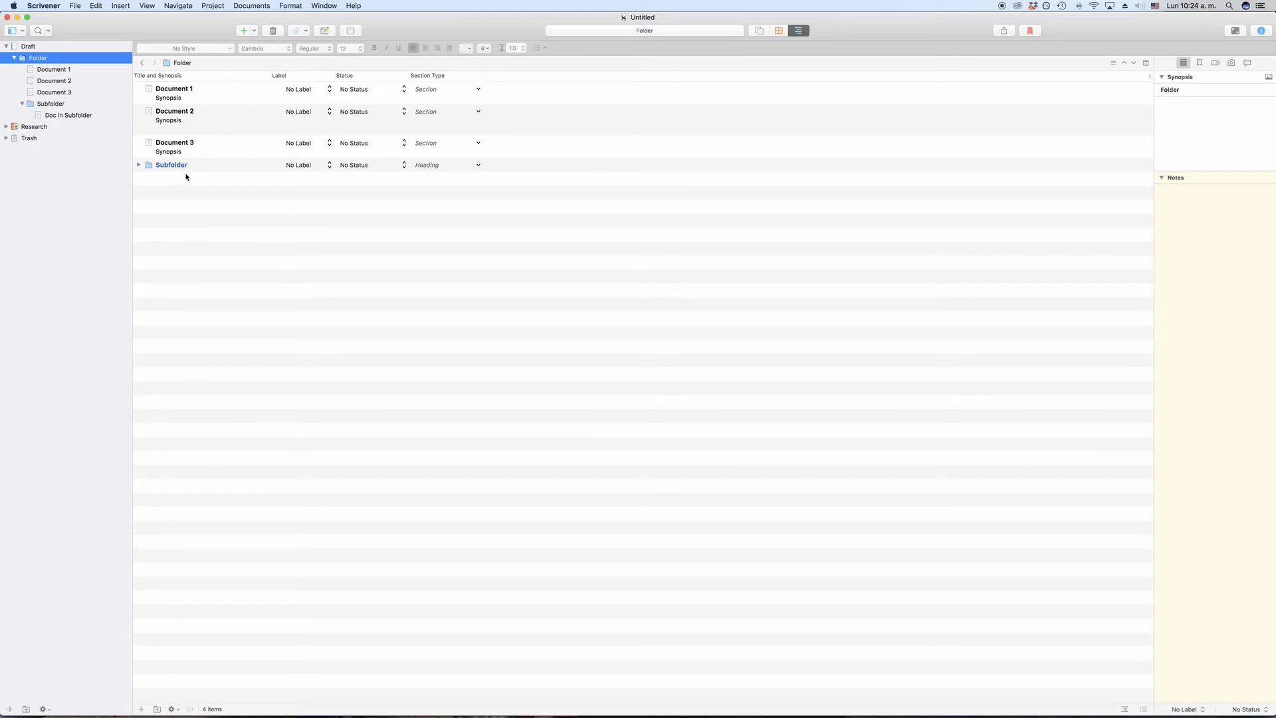
Step: Try collapsing and expanding Subfolder in the outliner and the binder, leaving its document shown in both
click(139, 165)
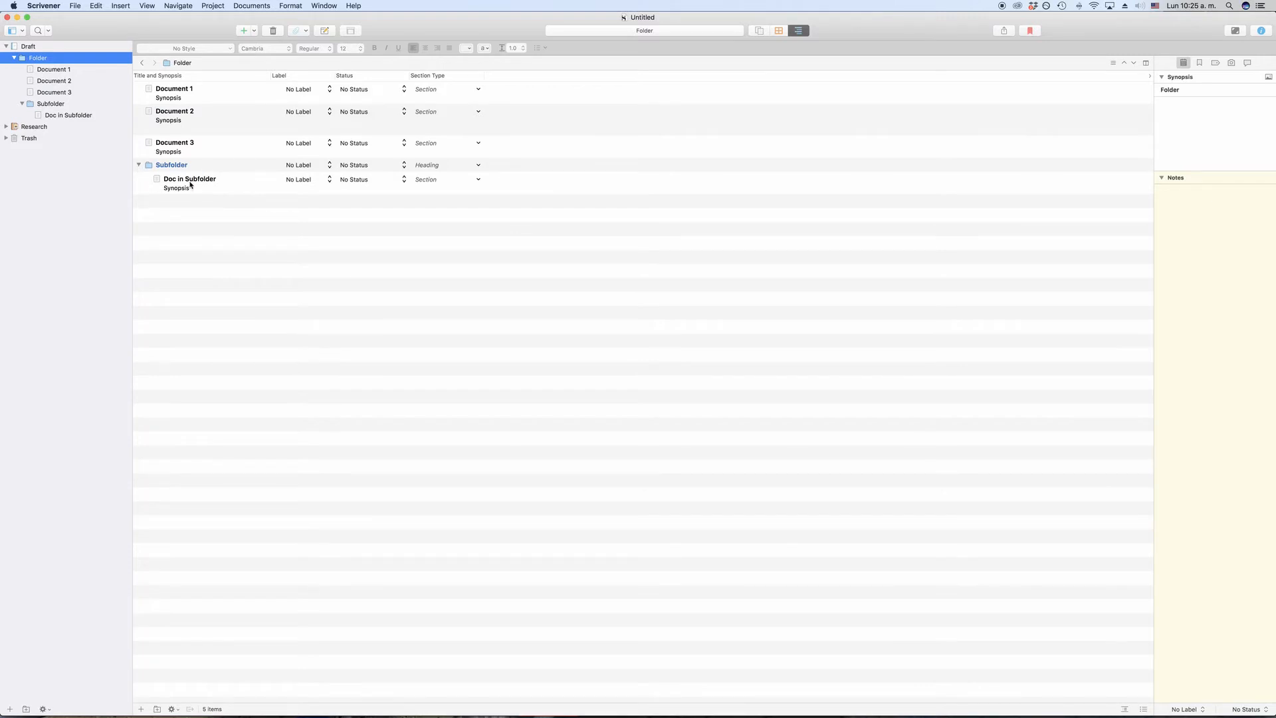
click(22, 104)
click(22, 104)
click(138, 165)
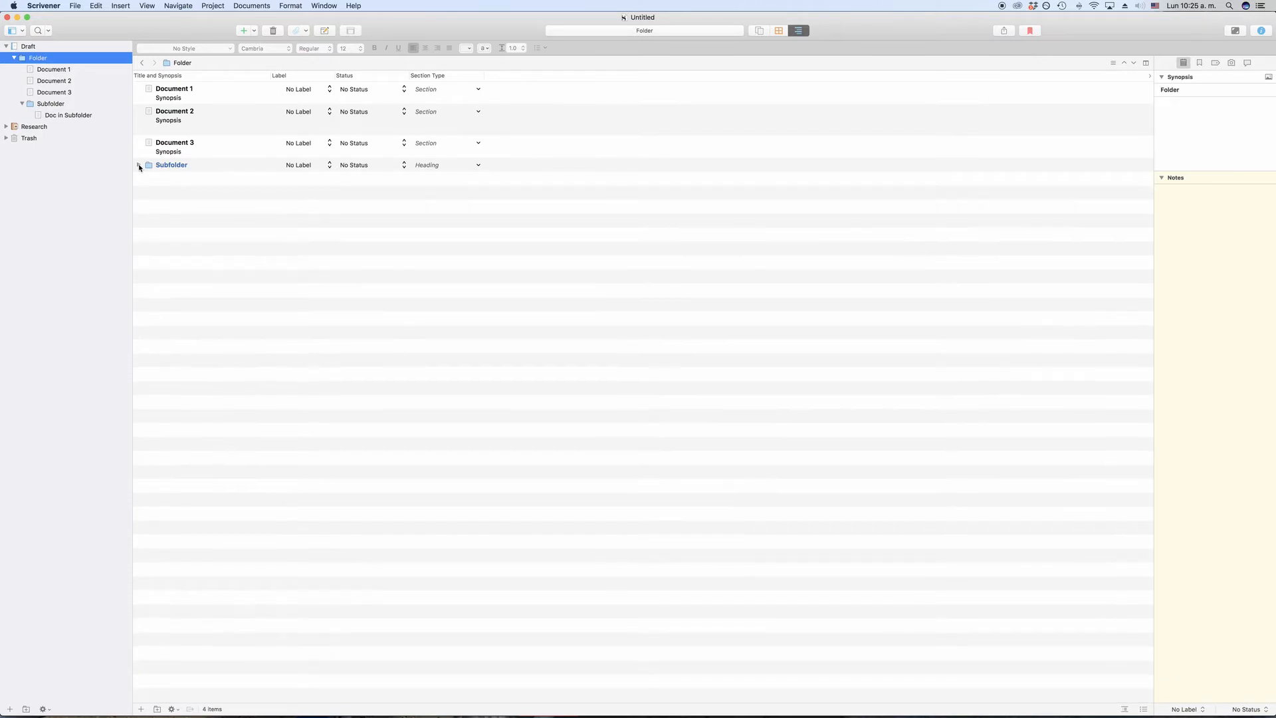
click(138, 165)
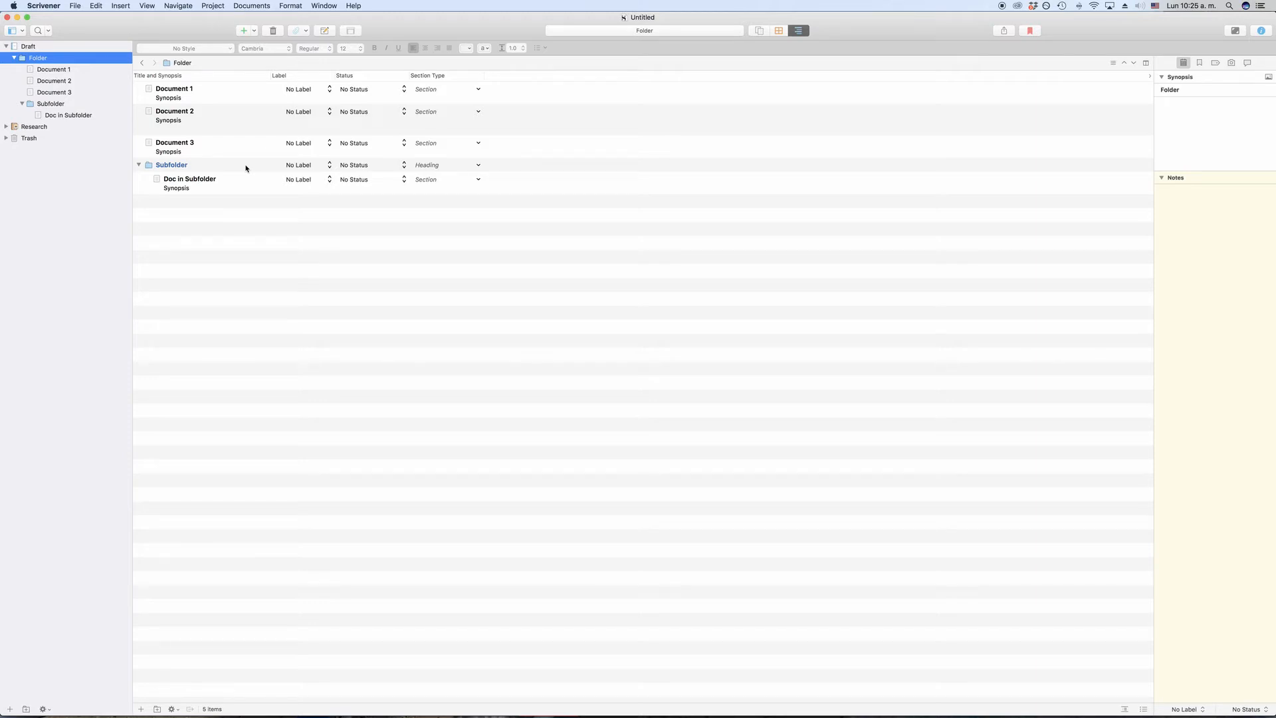
Step: Examine Document 1's synopsis and notes in the inspector and its available section type options in the outliner
click(221, 97)
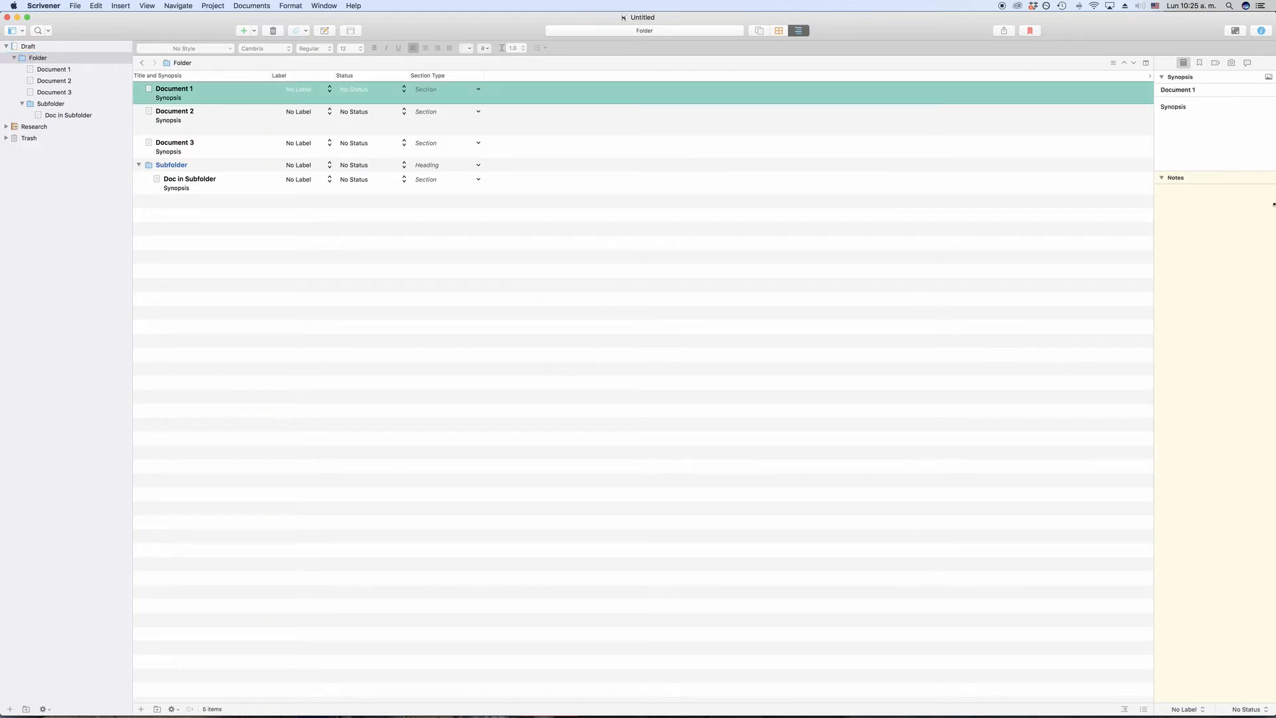
click(1239, 264)
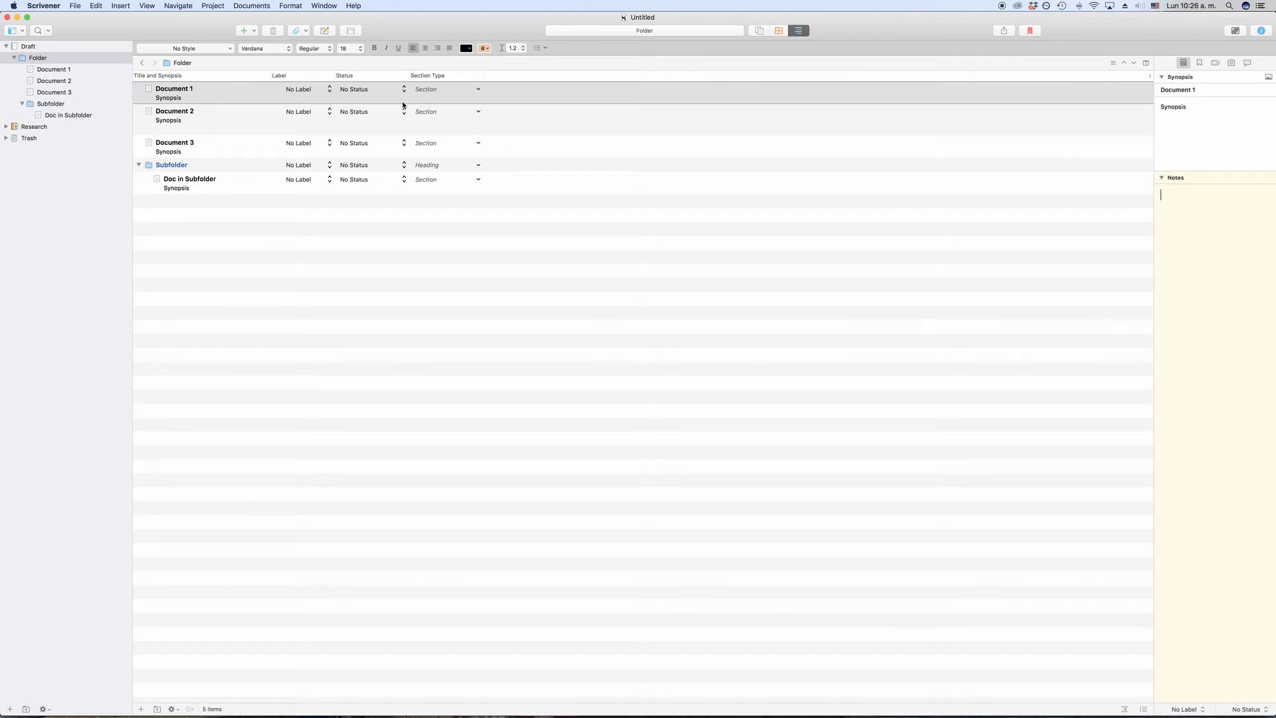
click(474, 90)
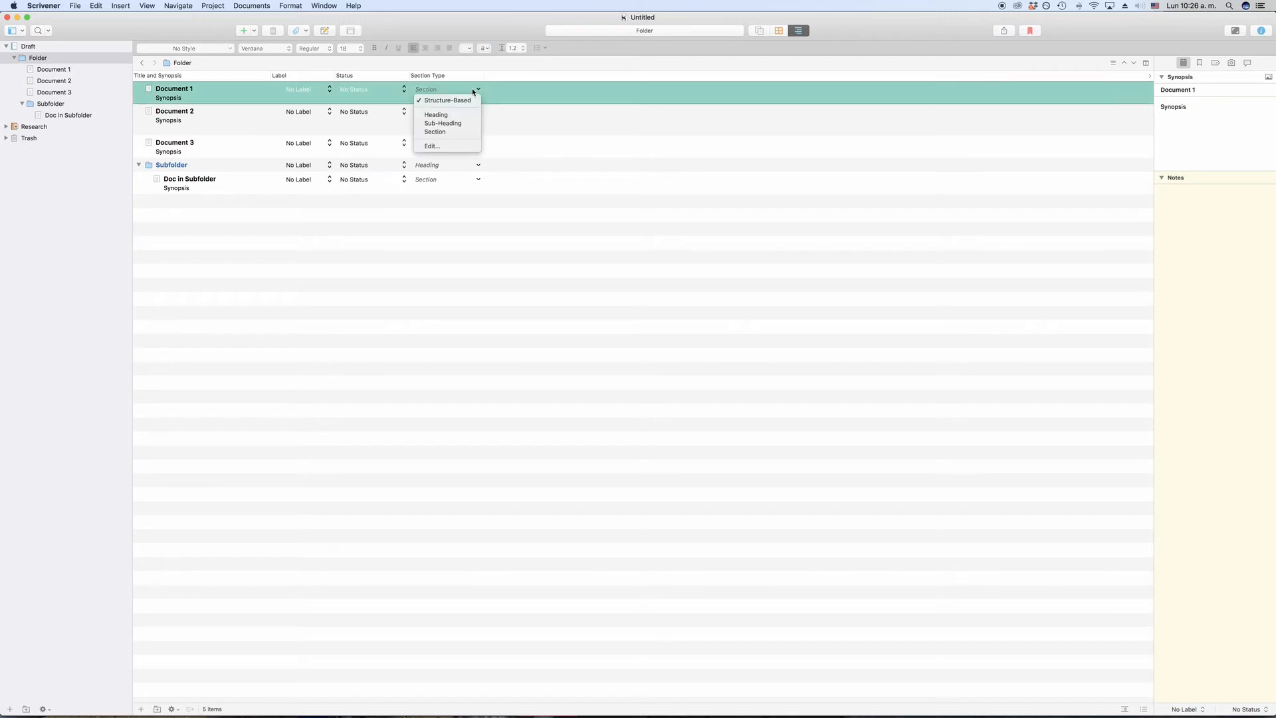
click(474, 91)
click(271, 264)
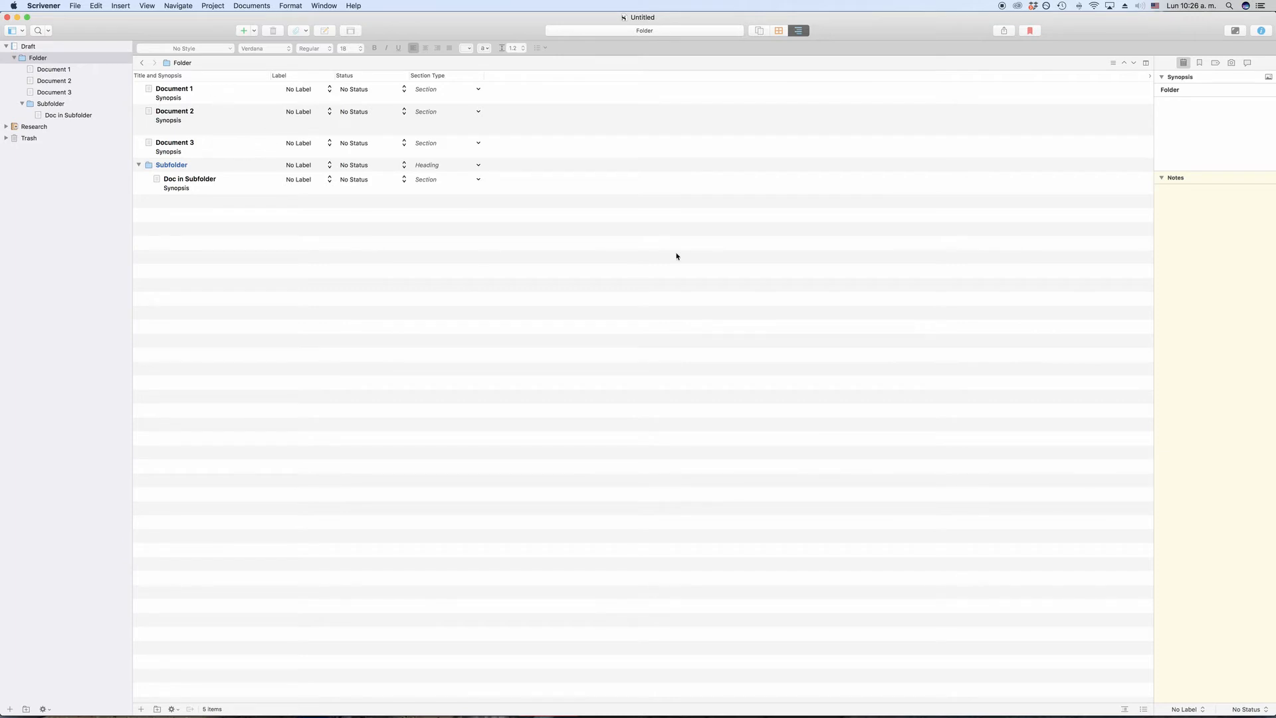
Step: Hide the Section Type column in the outliner, and show the Keywords column and widen it
click(1150, 78)
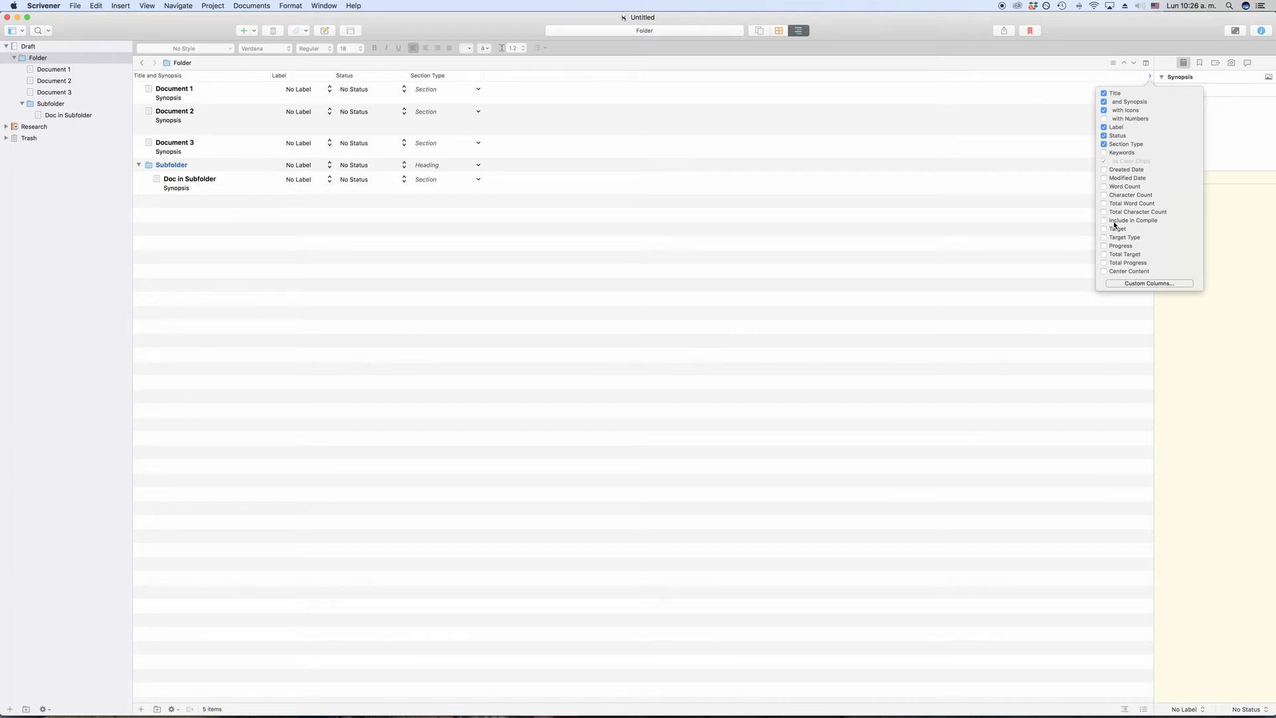
click(1105, 144)
click(1104, 153)
click(1150, 76)
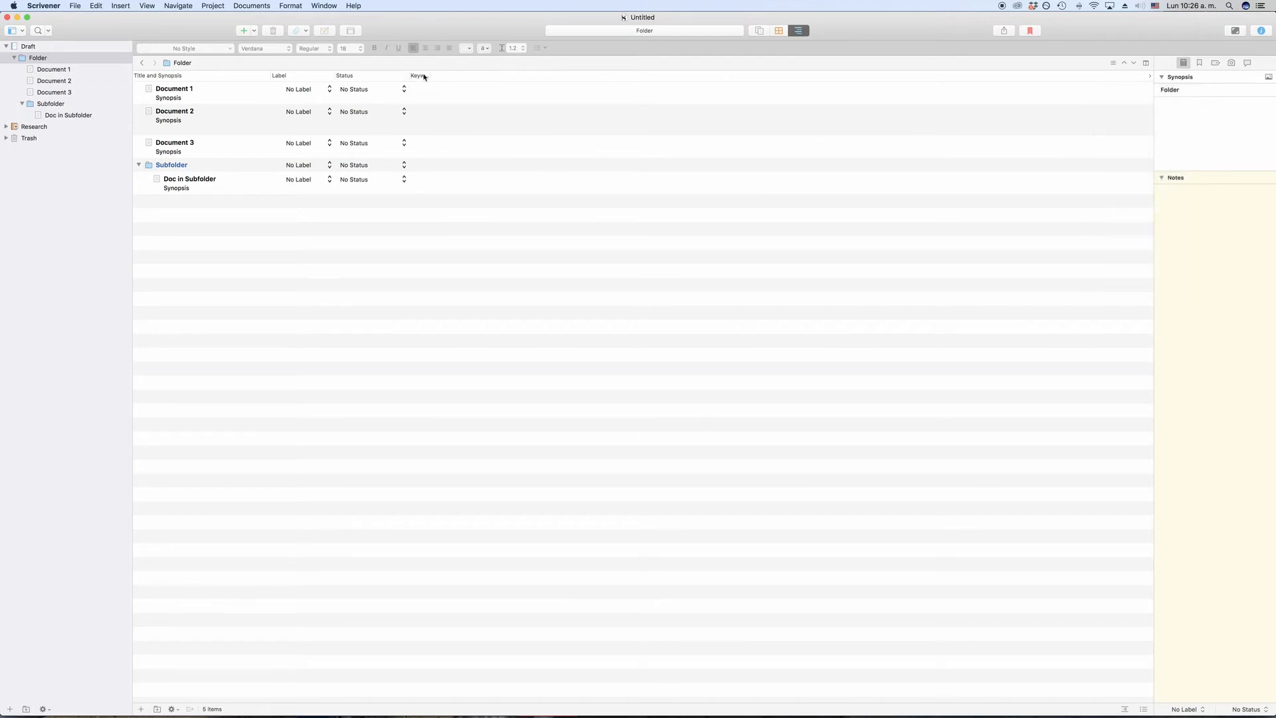
drag(431, 76, 493, 76)
Step: Sort the outliner by title in ascending and descending order, and clear the sorting
click(195, 77)
click(204, 80)
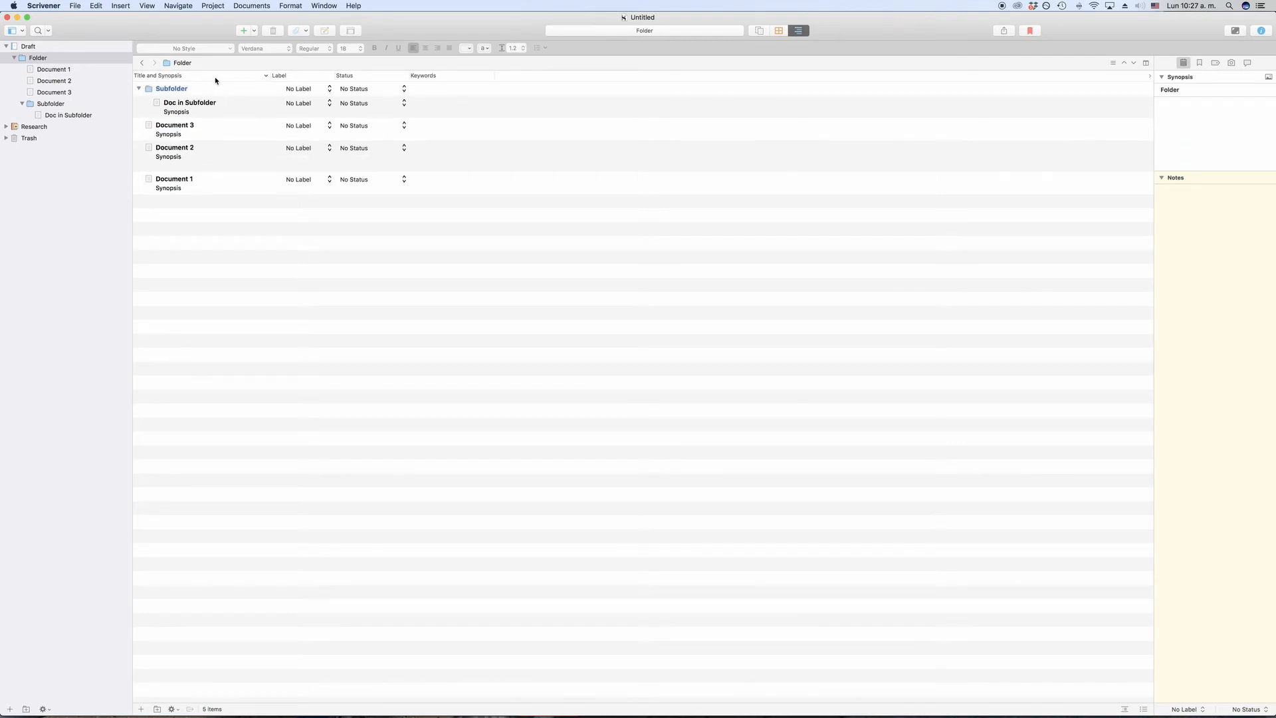
click(215, 80)
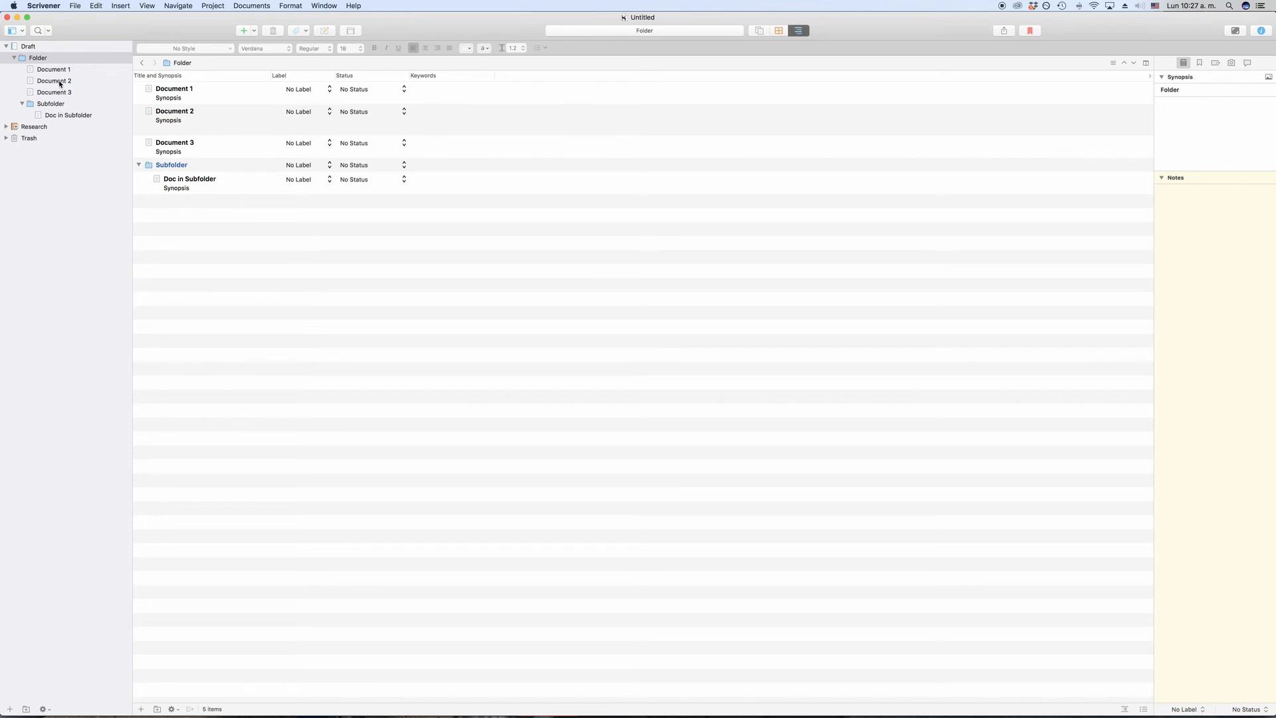
Step: Move Document 2 above Document 1 in the outliner and put it back below Document 1
click(202, 123)
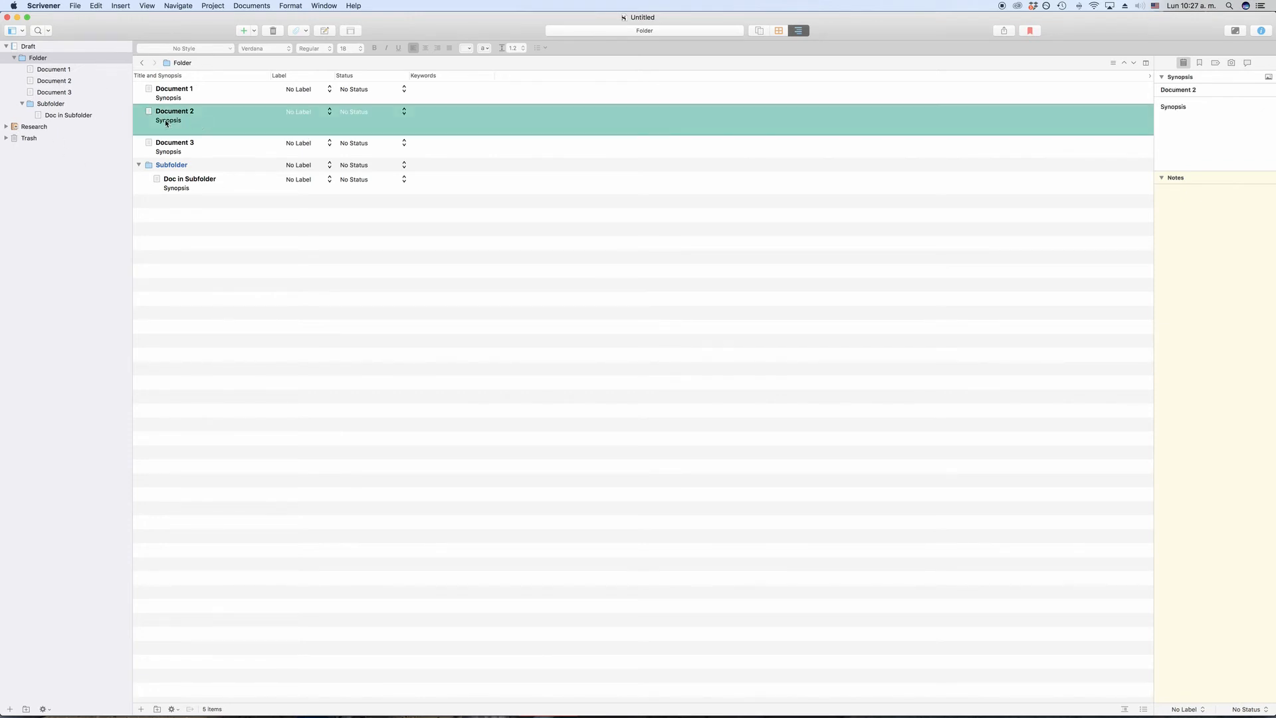
drag(168, 120, 144, 84)
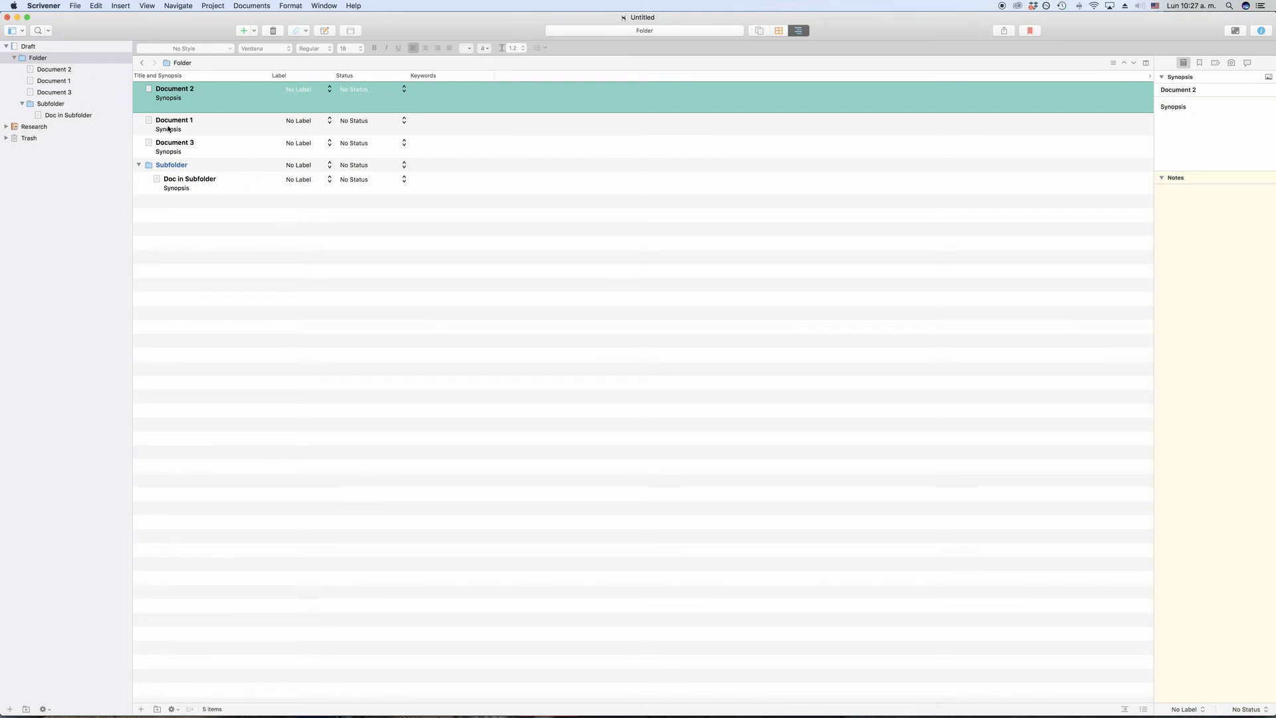
drag(158, 99, 148, 135)
click(178, 607)
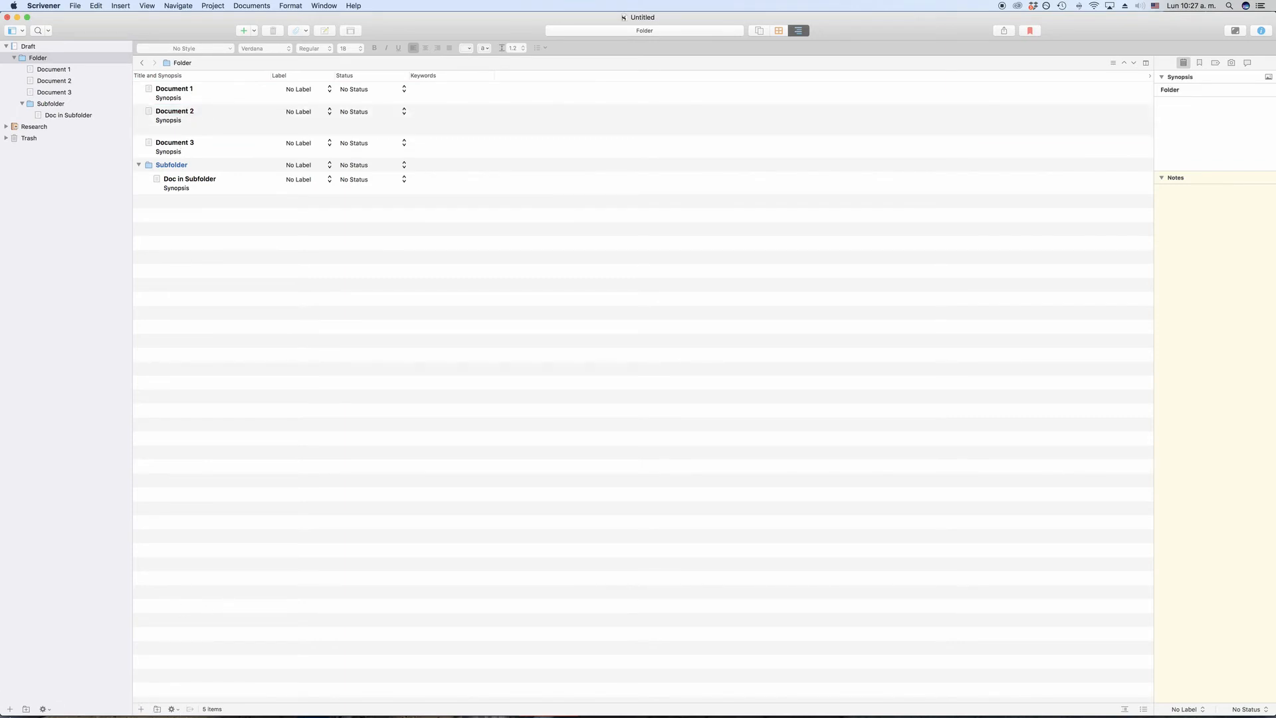
Step: Examine the actions offered for the outliner and for Doc in Subfolder, without applying any
click(172, 710)
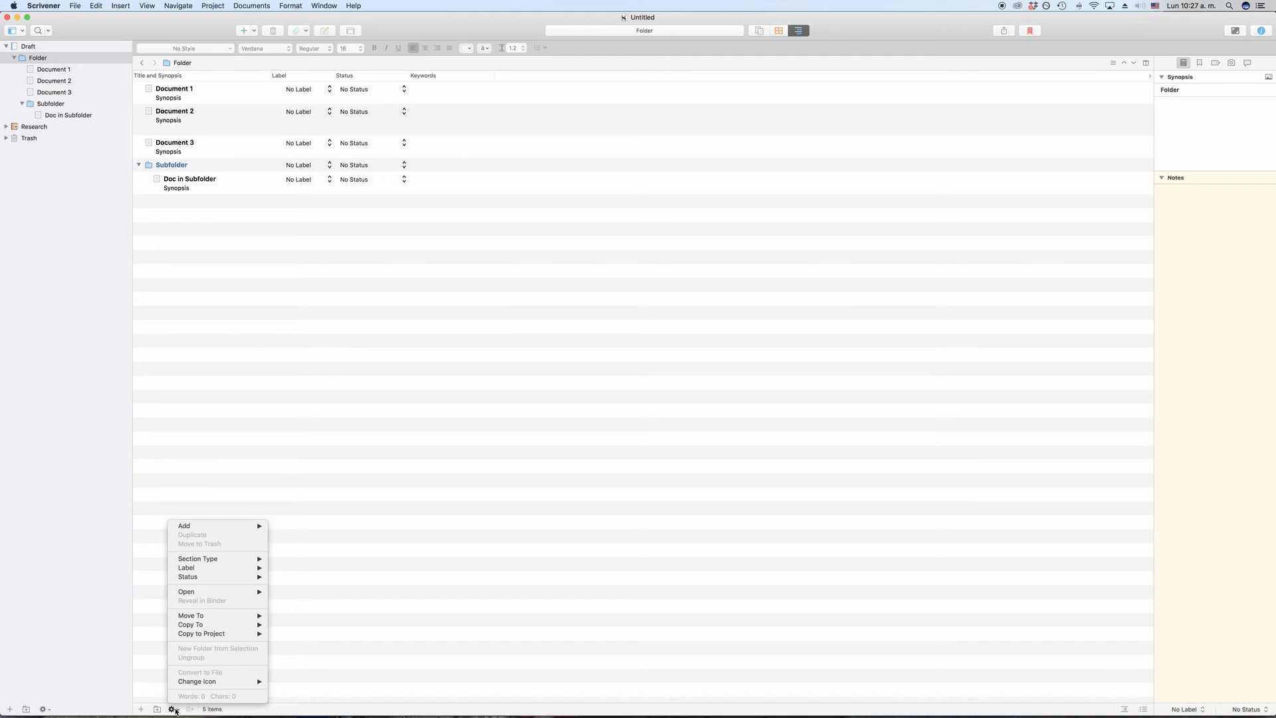
click(175, 711)
right_click(187, 184)
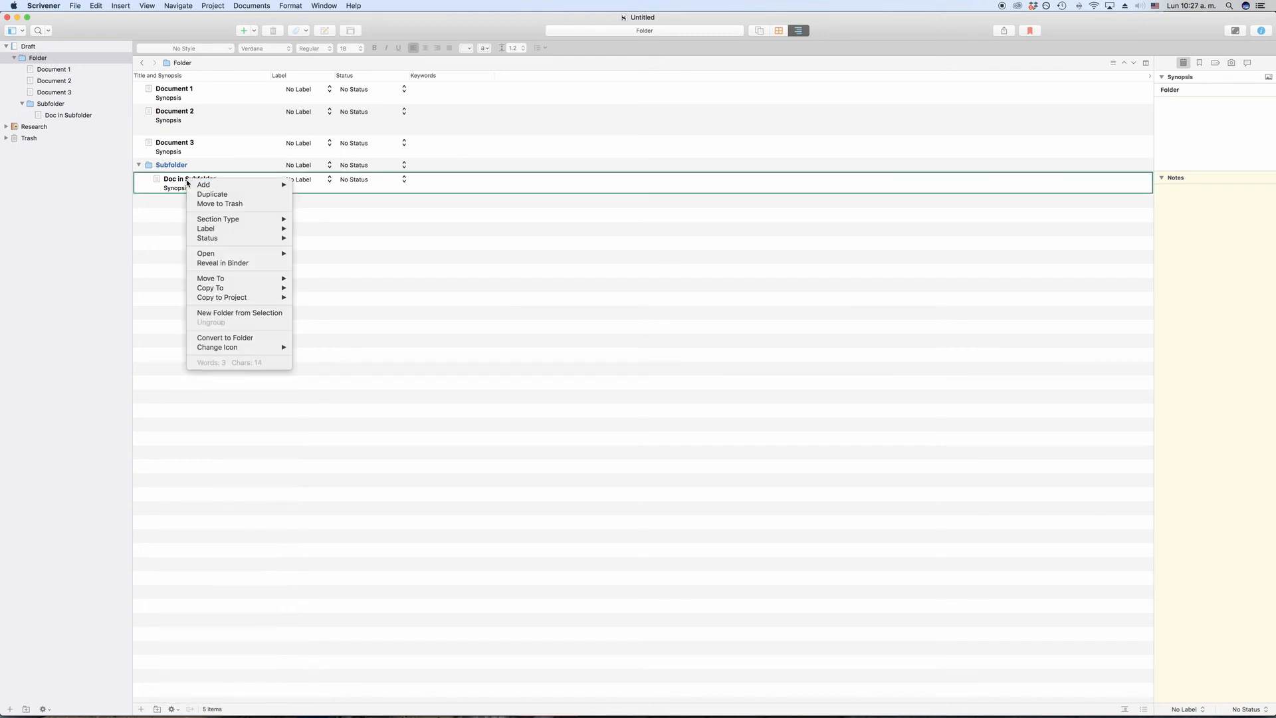
click(231, 543)
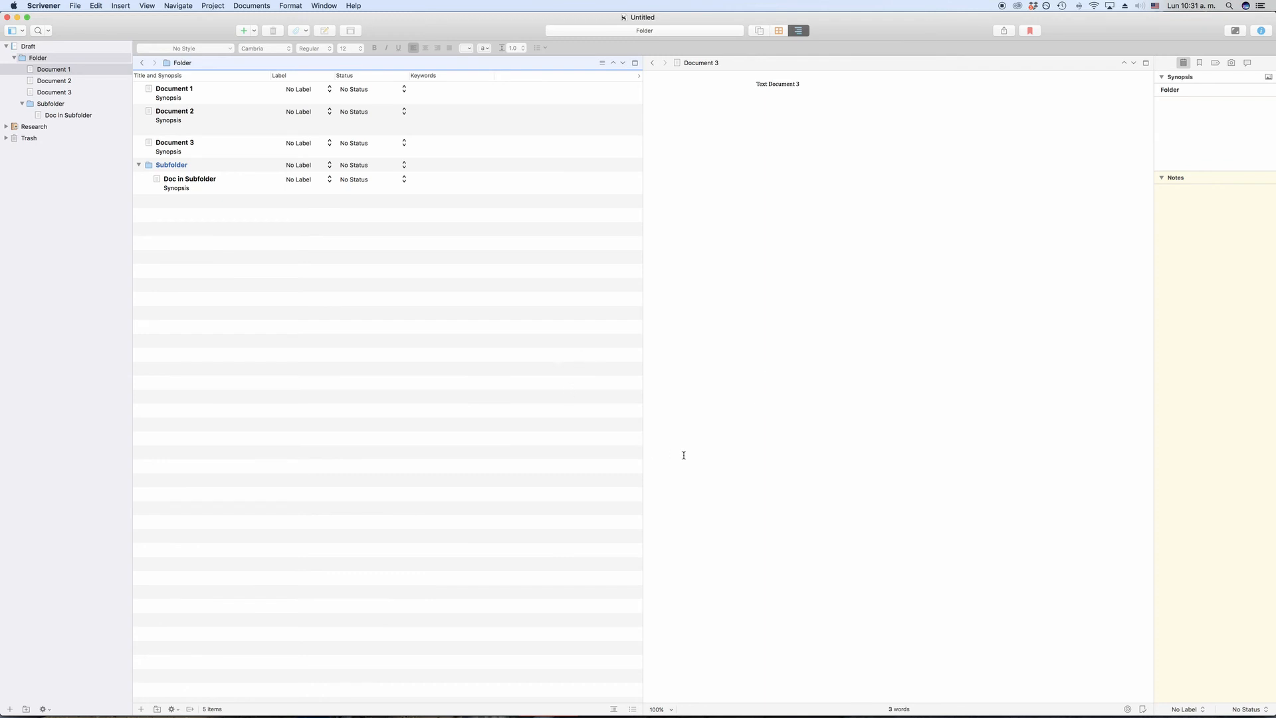
Step: Preview Documents 1 to 3 and Doc in Subfolder from the outliner in the second editor, and close the split
click(239, 96)
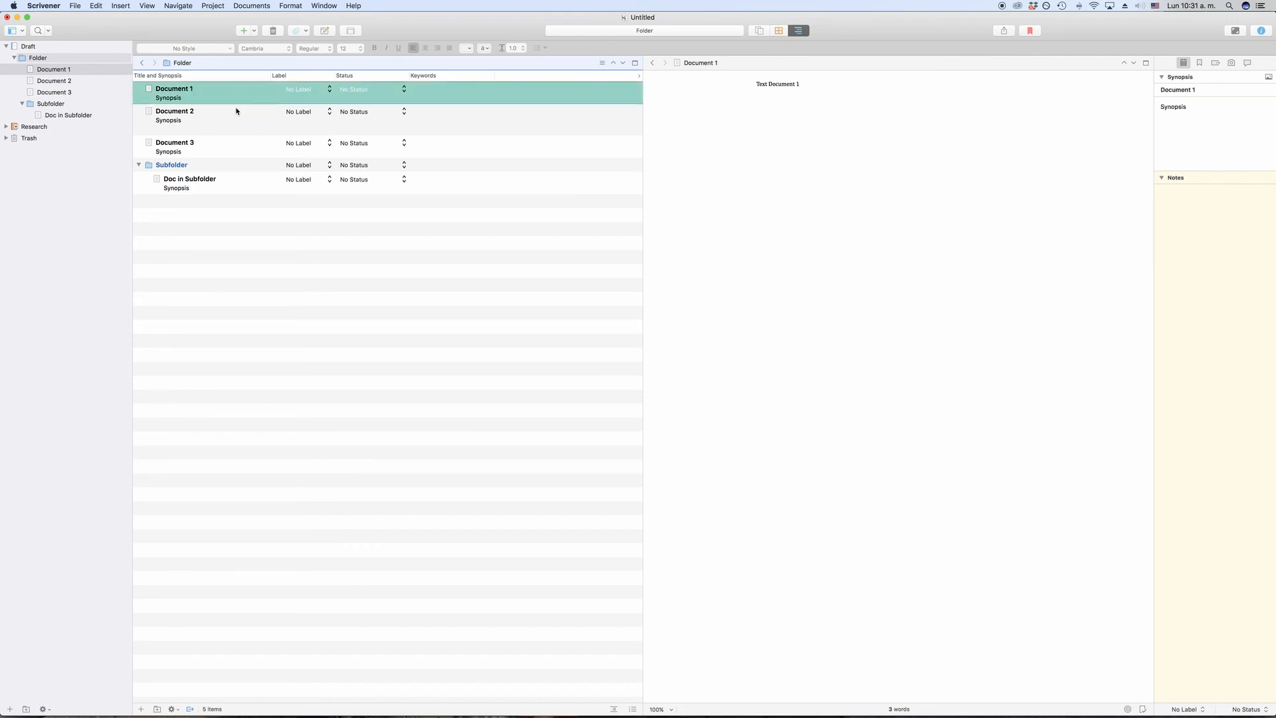
click(236, 115)
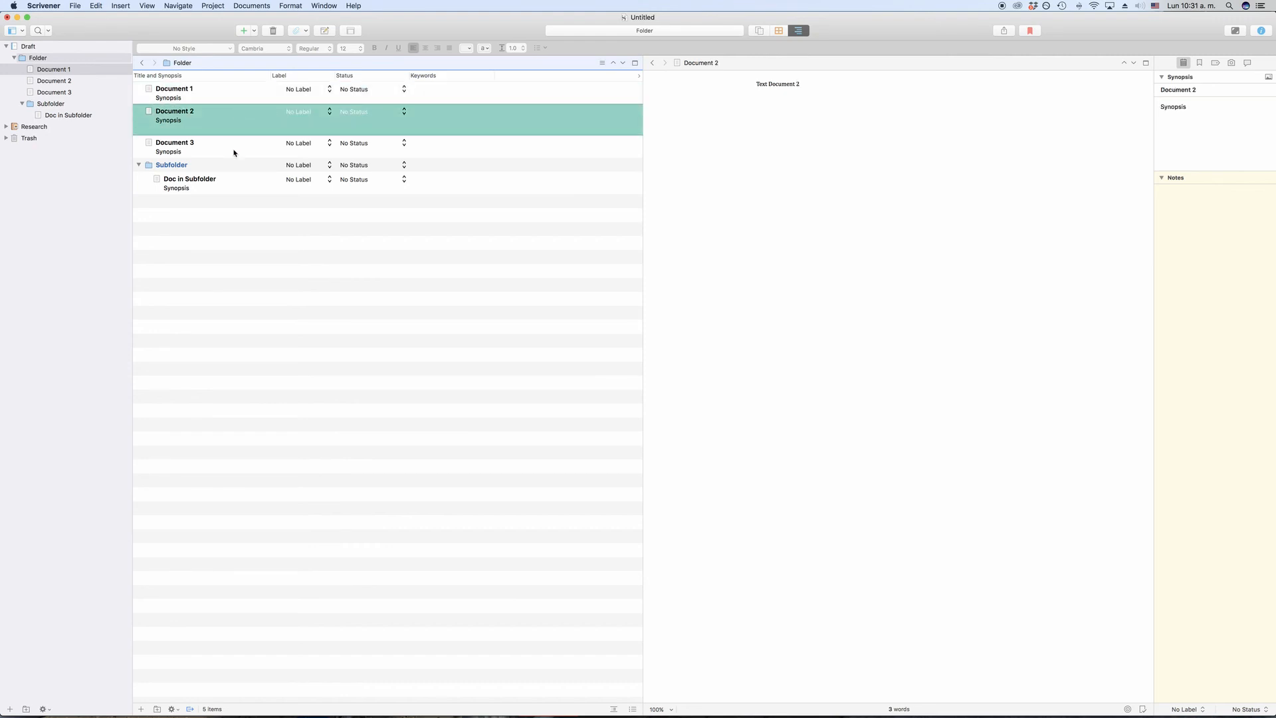
click(234, 153)
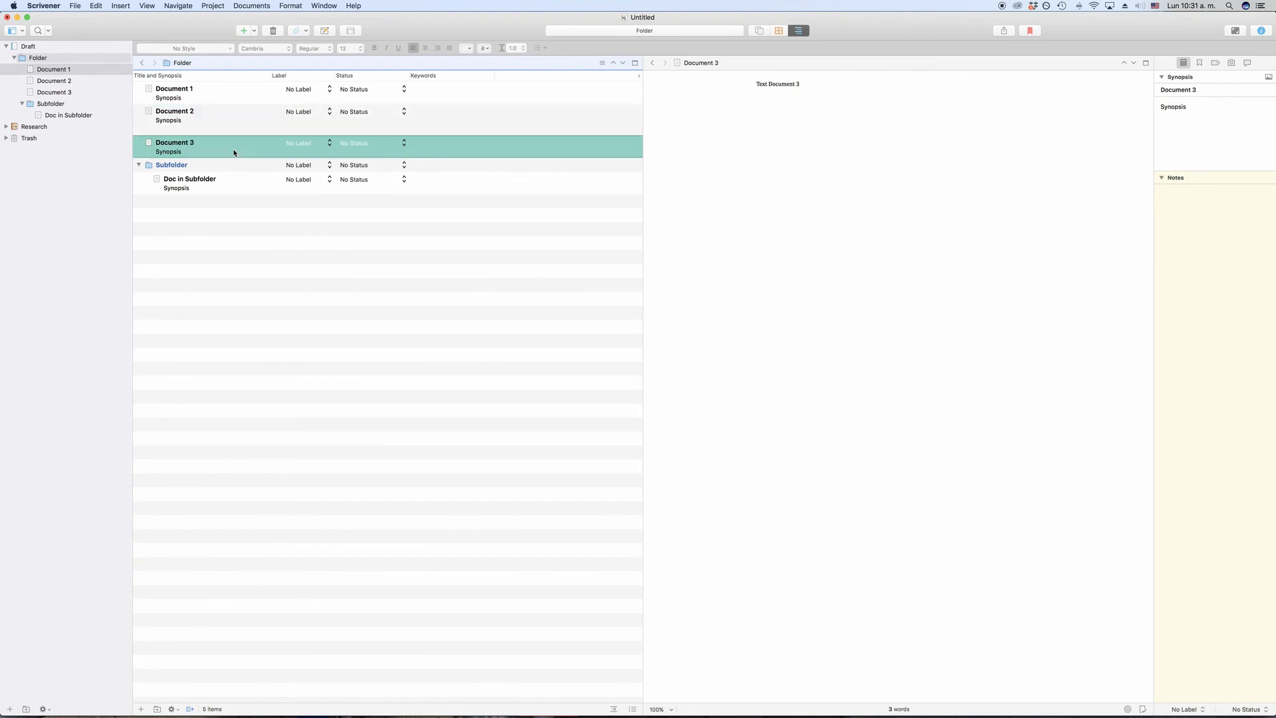
click(236, 187)
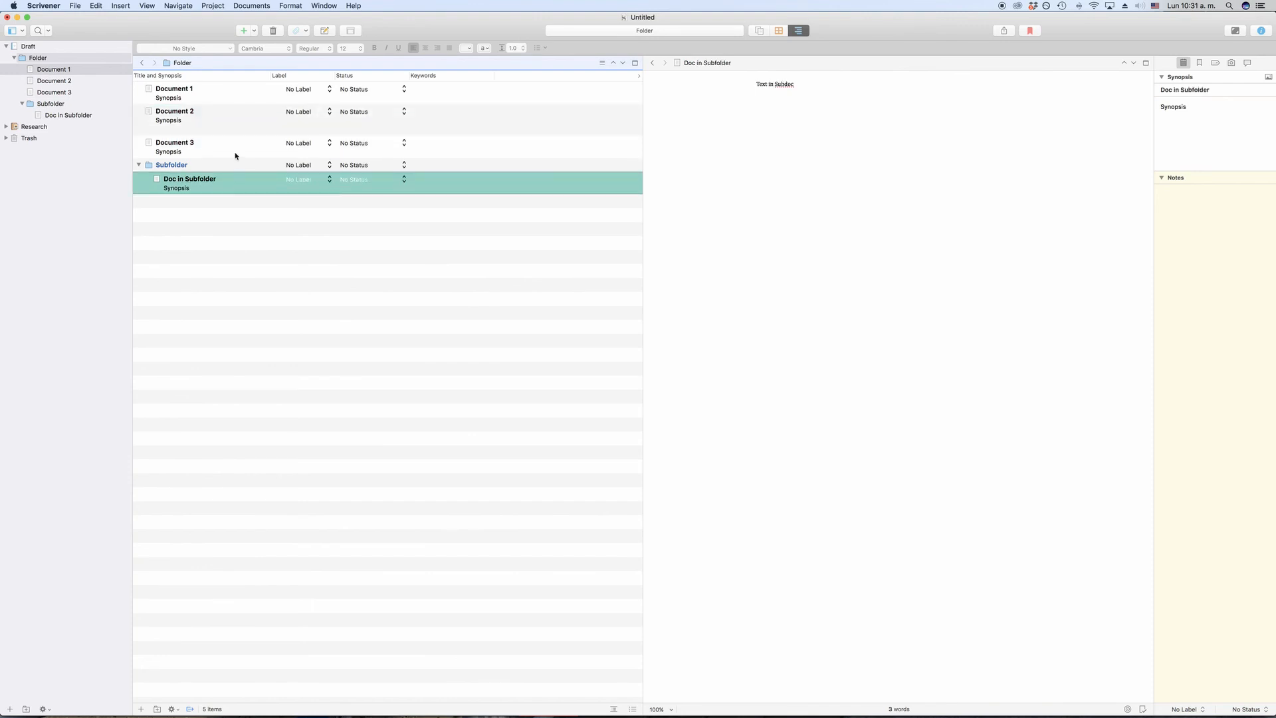
click(236, 151)
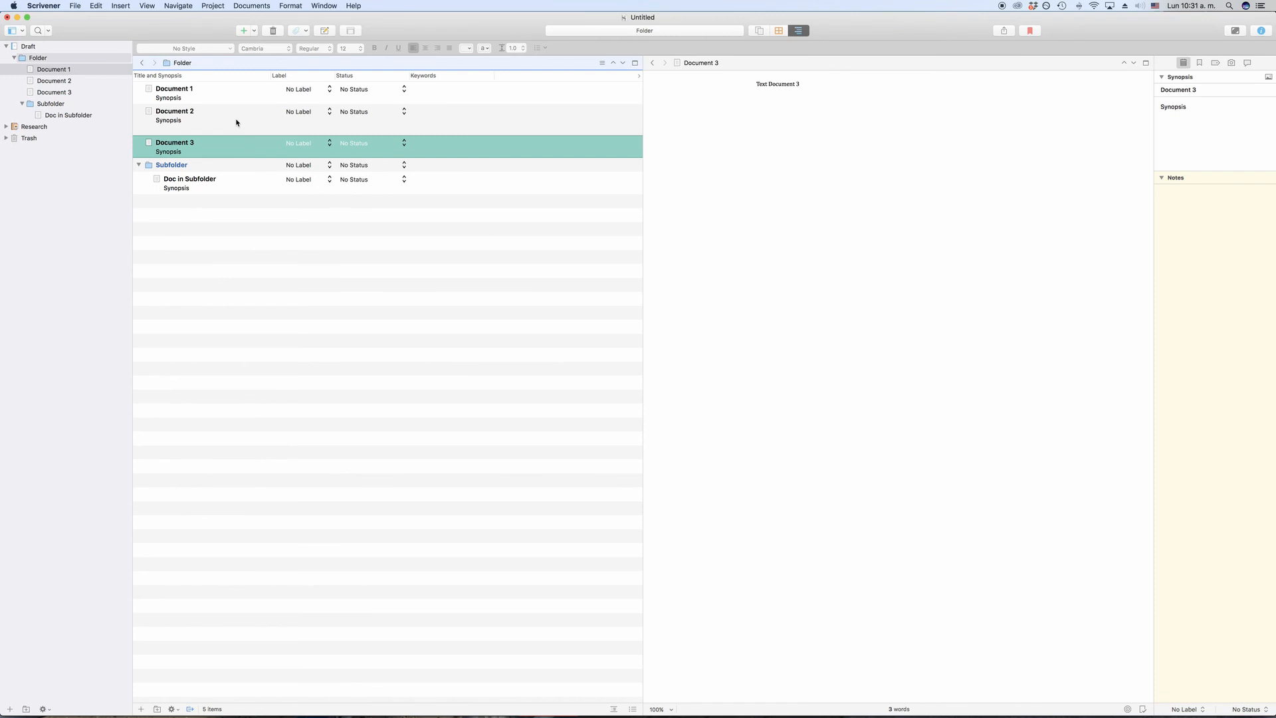
click(236, 122)
click(226, 92)
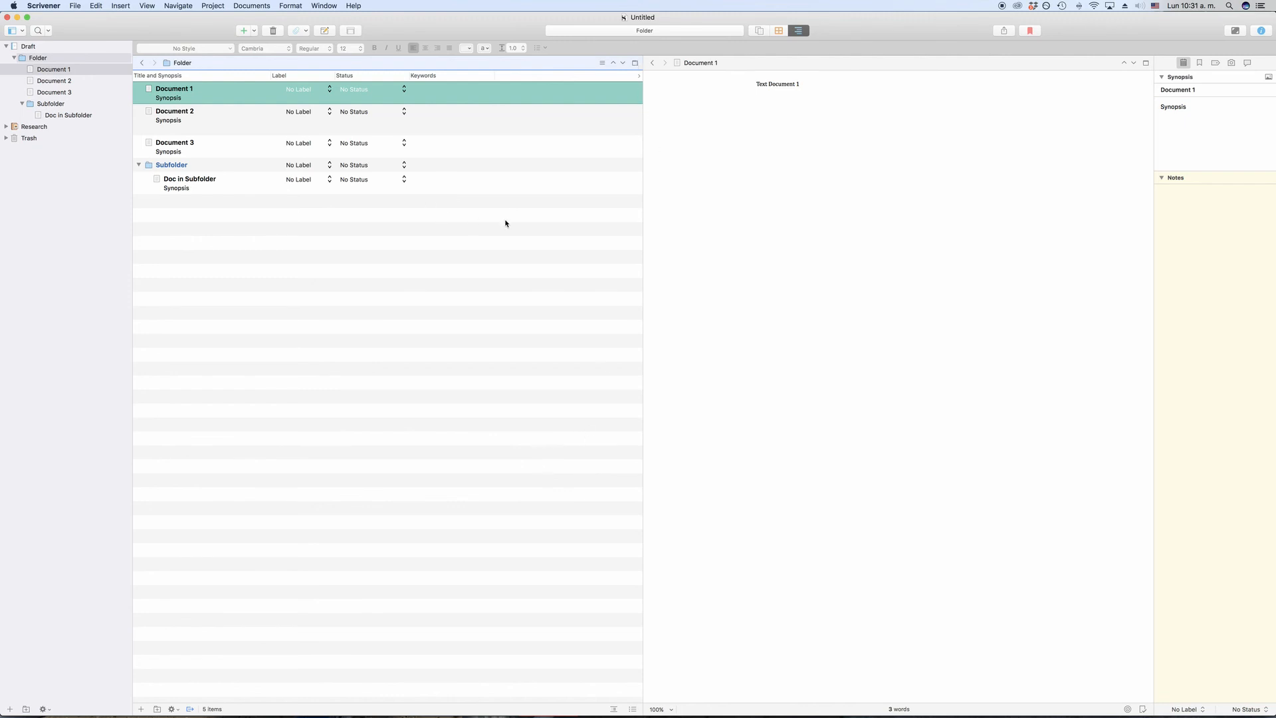
click(635, 63)
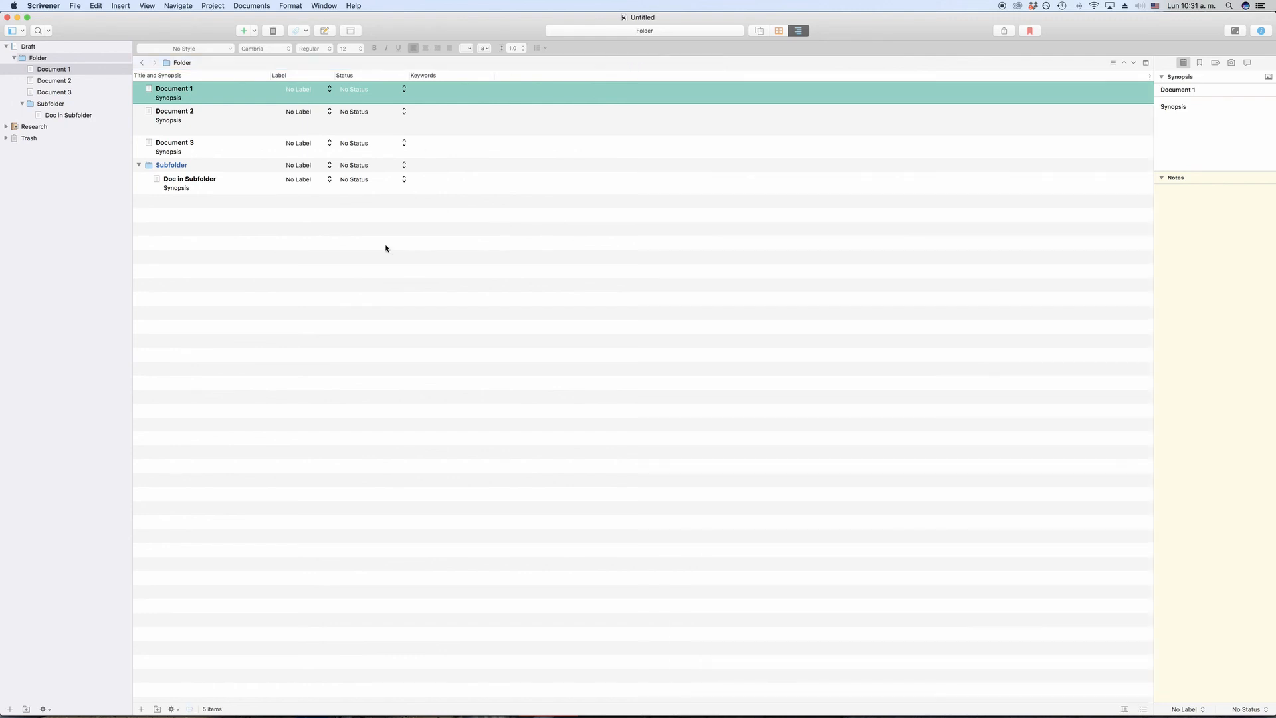
Step: Hide and restore the synopses in the outliner, and center the outliner content
click(1144, 709)
click(1144, 709)
click(1144, 709)
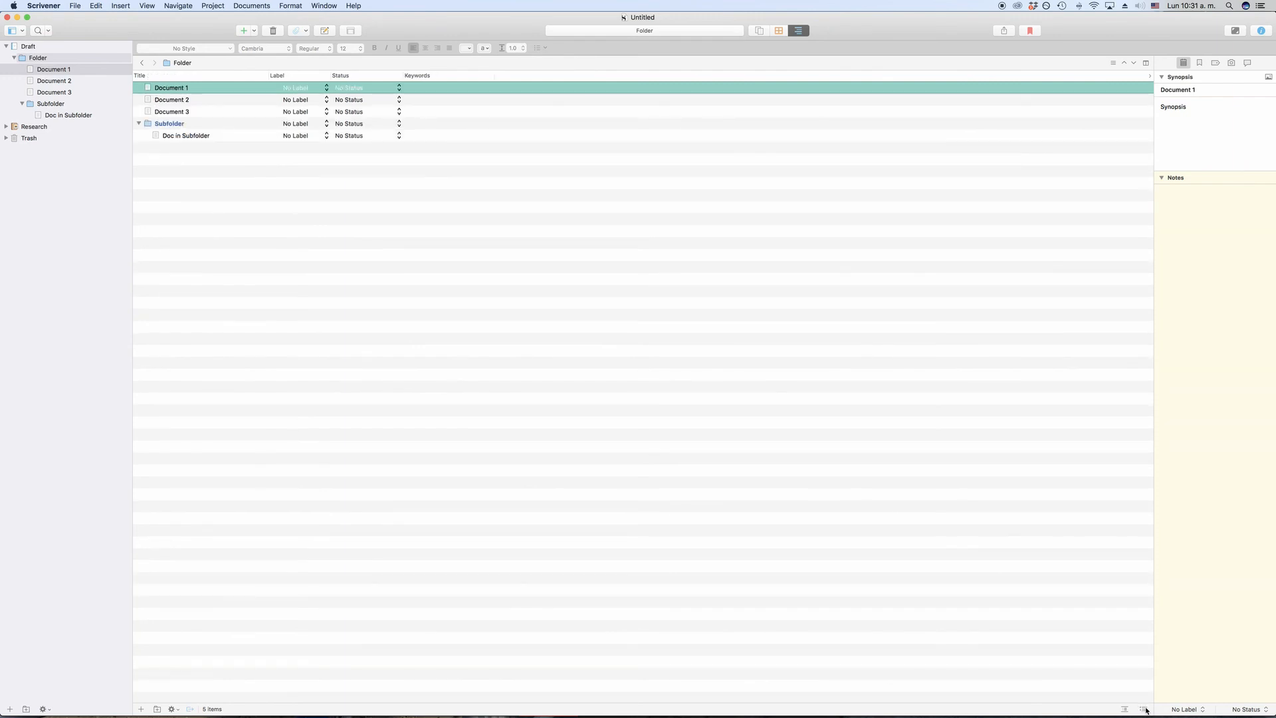
click(1144, 709)
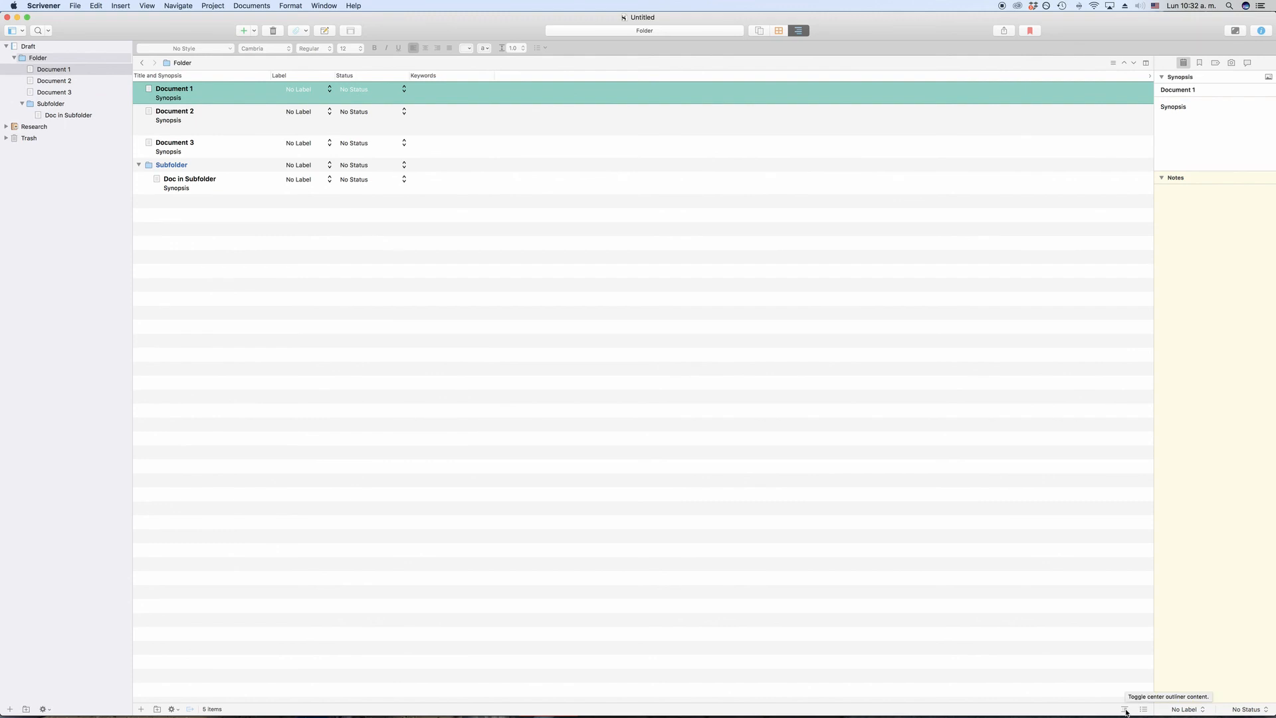
click(1125, 710)
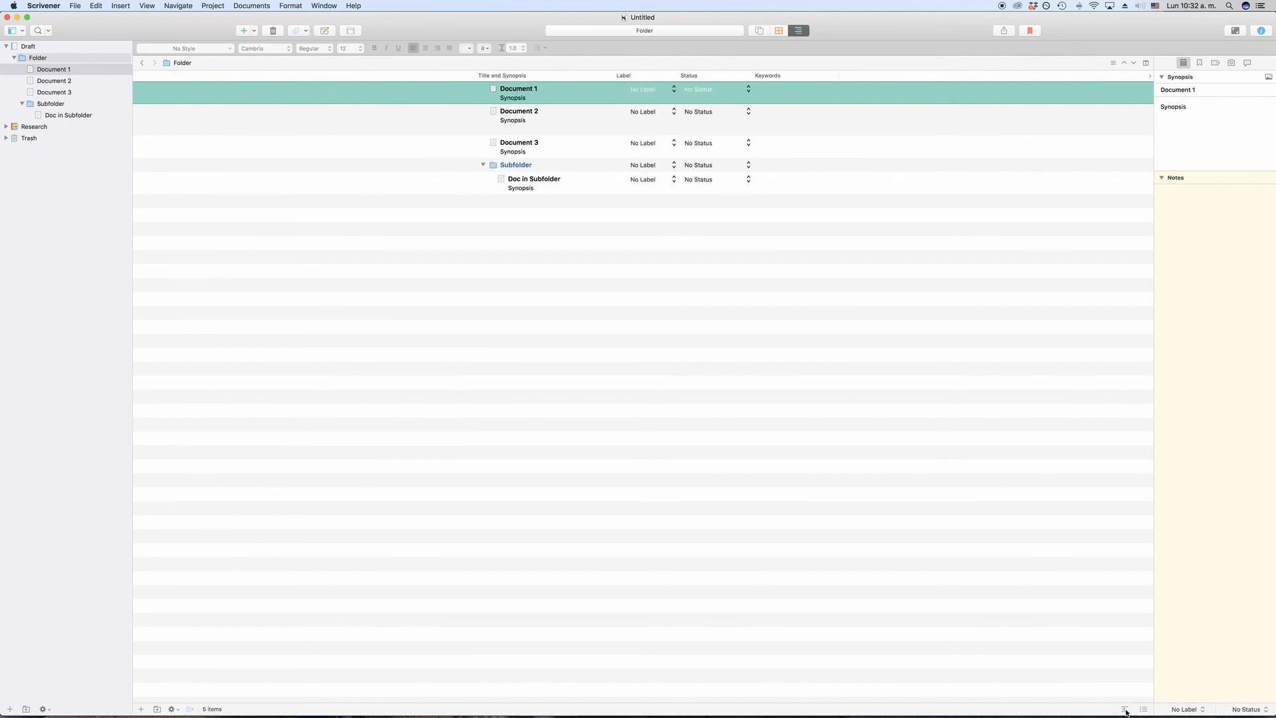